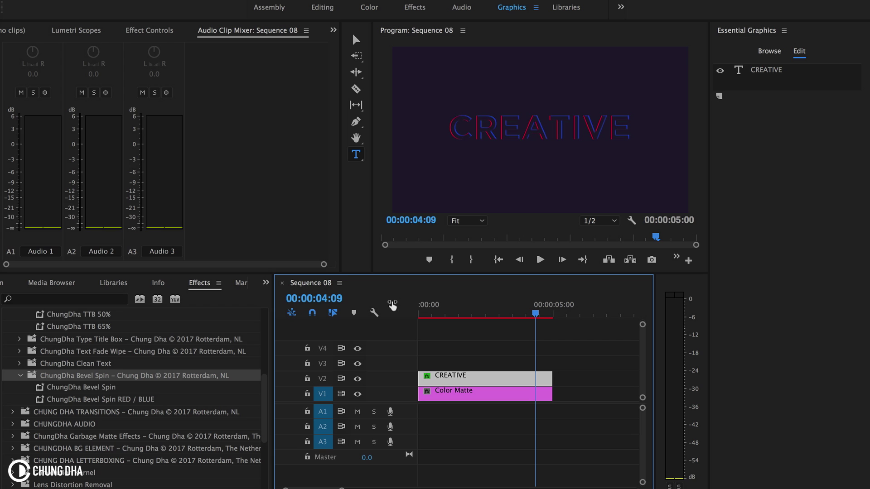
Step: Play the sequence from the start to preview it
{"action": "left_click_drag", "start_coordinate": [428, 313], "coordinate": [410, 314]}
{"action": "key", "text": "space"}
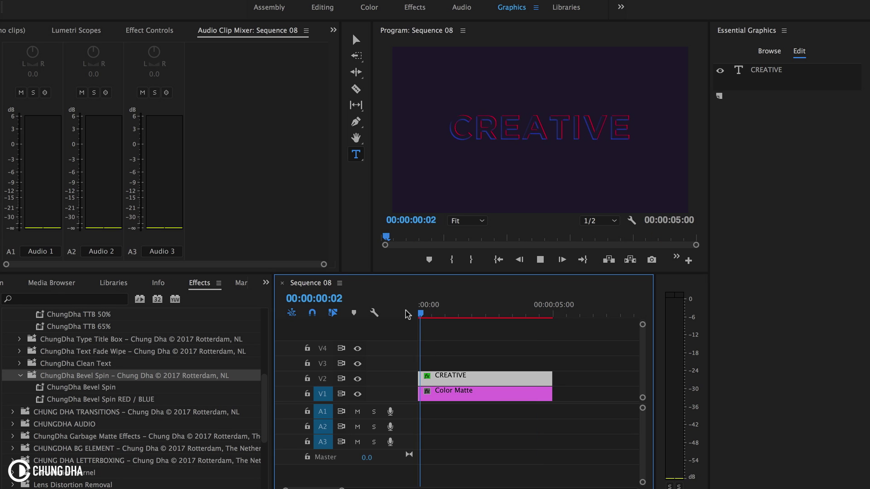
{"action": "key", "text": "space"}
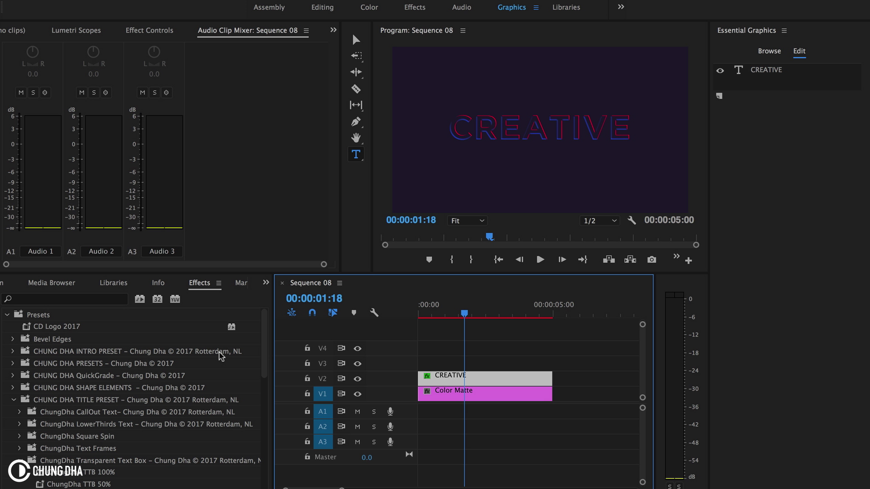
Step: Import the BevelSpin .prfpset file into Presets, revealing the ChungDha Bevel Spin folder
{"action": "left_click", "coordinate": [39, 314]}
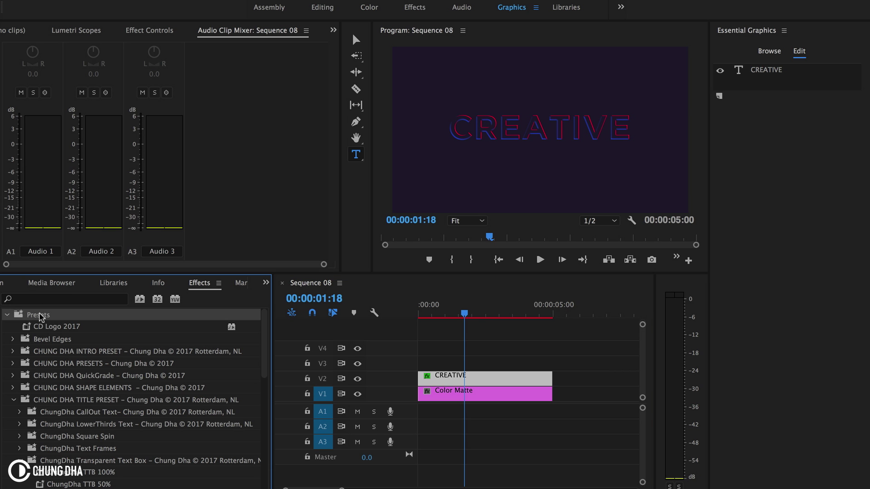
{"action": "right_click", "coordinate": [40, 316]}
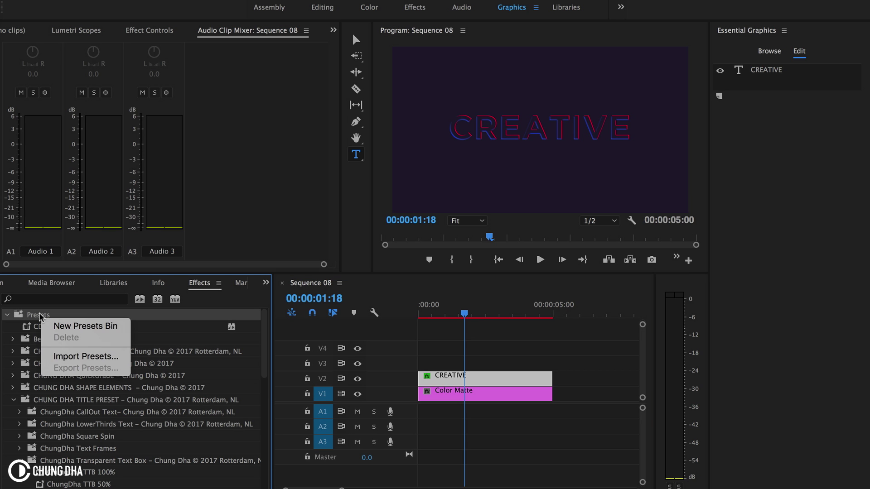
{"action": "left_click", "coordinate": [70, 356]}
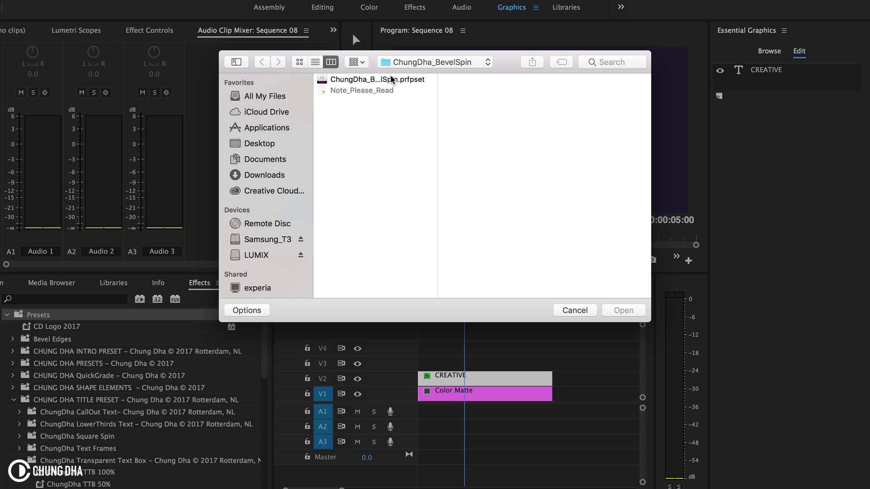
{"action": "left_click", "coordinate": [391, 79]}
{"action": "key", "text": "Return"}
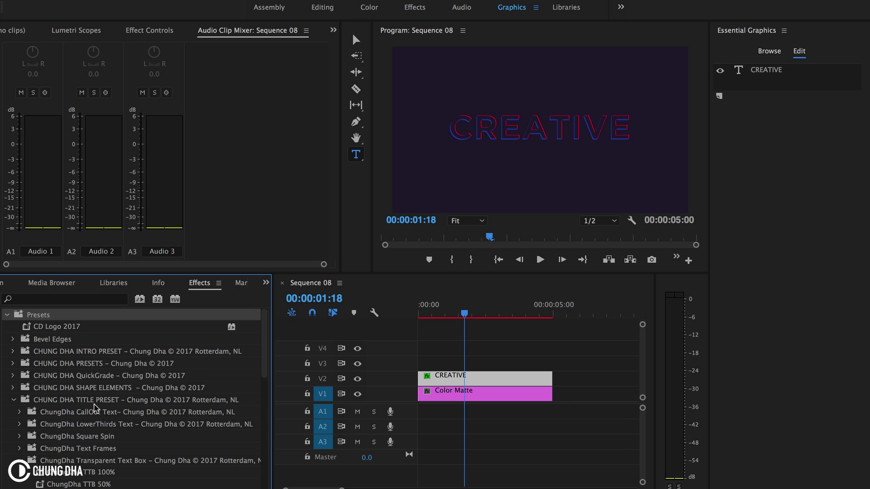
{"action": "scroll", "coordinate": [94, 406], "scroll_direction": "down", "scroll_amount": 3}
{"action": "scroll", "coordinate": [94, 406], "scroll_direction": "down", "scroll_amount": 6}
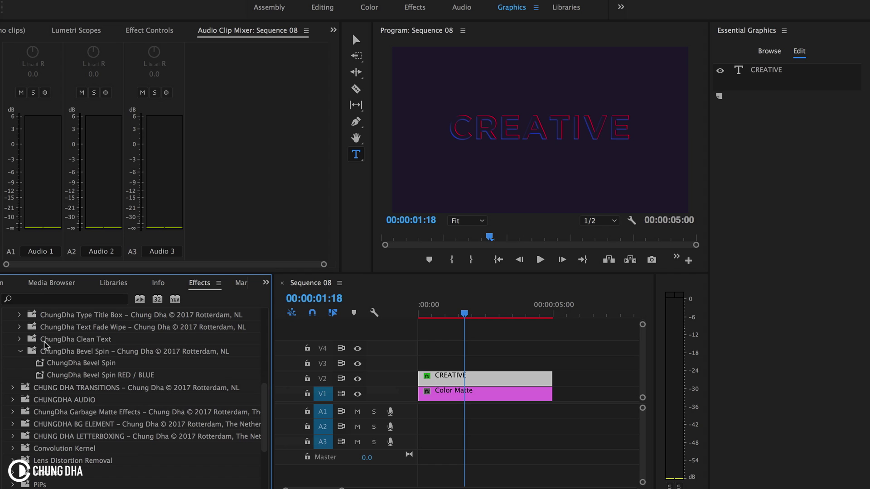
Step: Create a text title reading TEST past the end of the existing clips
{"action": "left_click", "coordinate": [572, 315]}
{"action": "left_click_drag", "start_coordinate": [572, 319], "coordinate": [573, 320]}
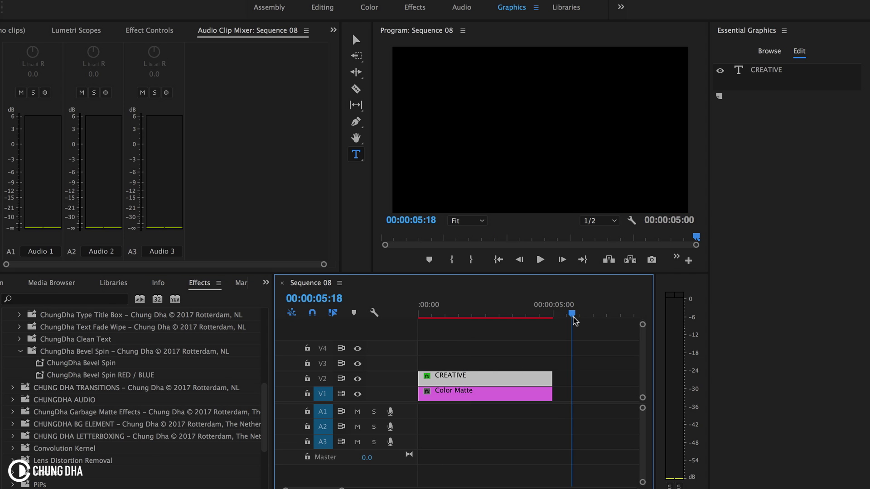
{"action": "left_click", "coordinate": [487, 125]}
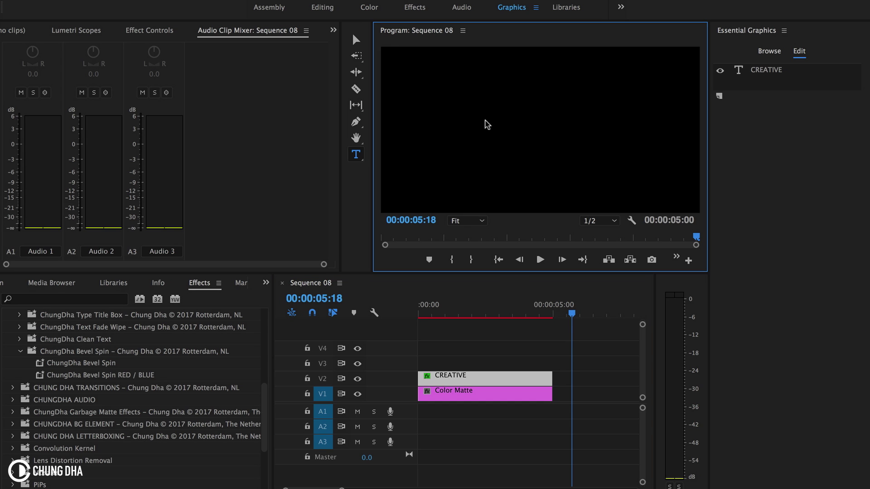
{"action": "left_click", "coordinate": [487, 124]}
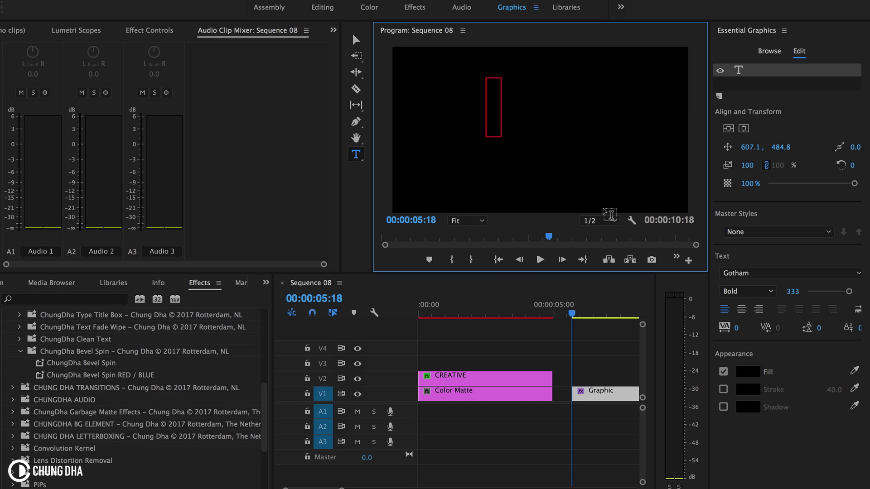
{"action": "type", "text": "TEST"}
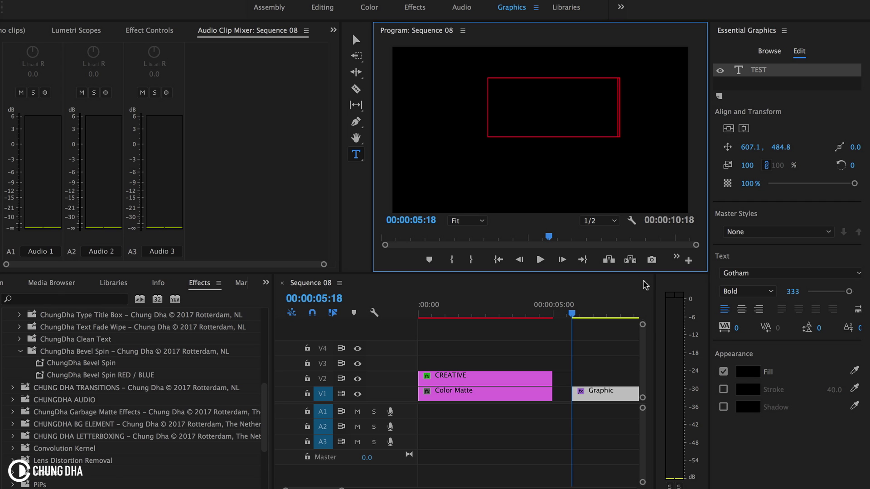
Step: Set the TEST title's fill colour to white
{"action": "left_click", "coordinate": [747, 372]}
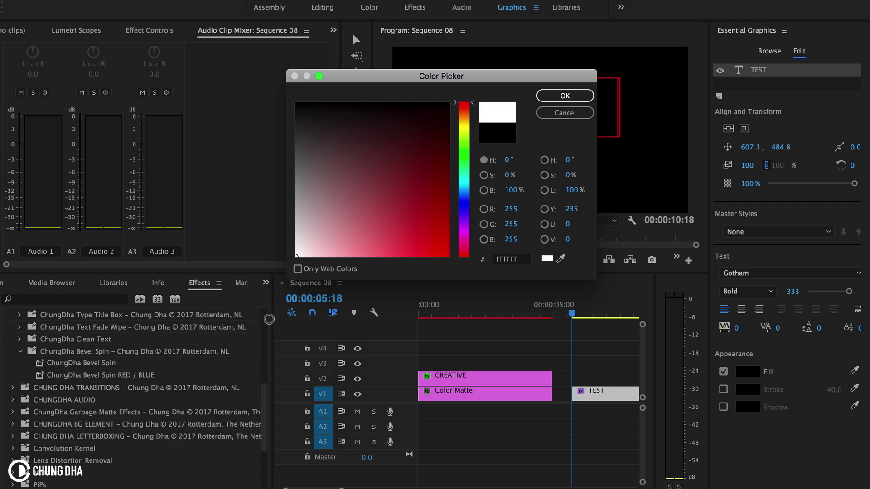
{"action": "left_click_drag", "start_coordinate": [403, 145], "coordinate": [295, 257]}
{"action": "left_click", "coordinate": [554, 96]}
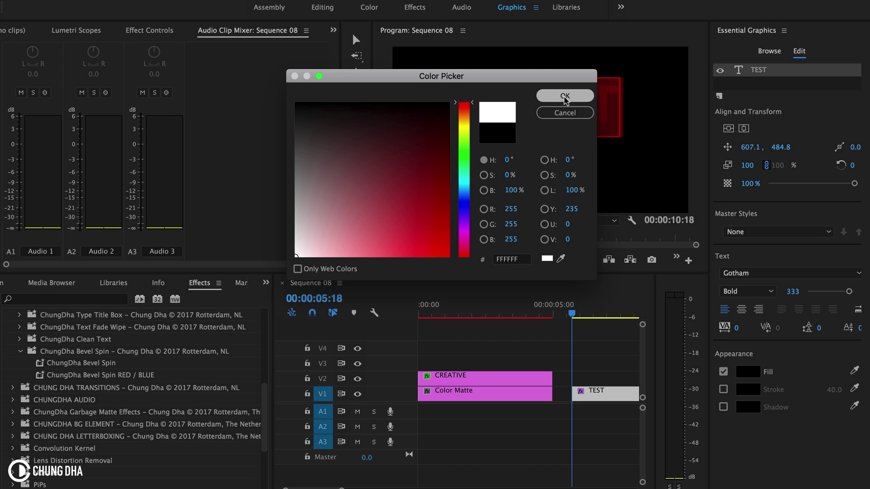
{"action": "left_click", "coordinate": [565, 96]}
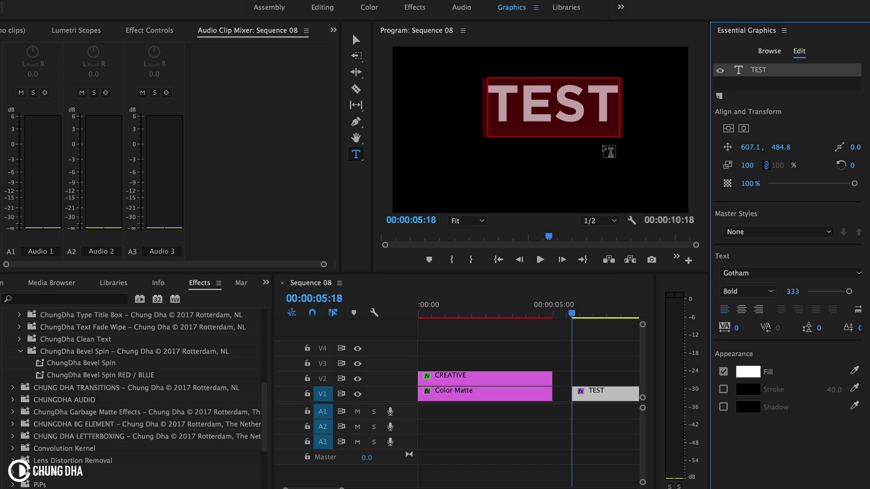
Step: Center-align the TEST text and center it horizontally and vertically in the frame
{"action": "left_click", "coordinate": [728, 129]}
{"action": "left_click", "coordinate": [743, 128]}
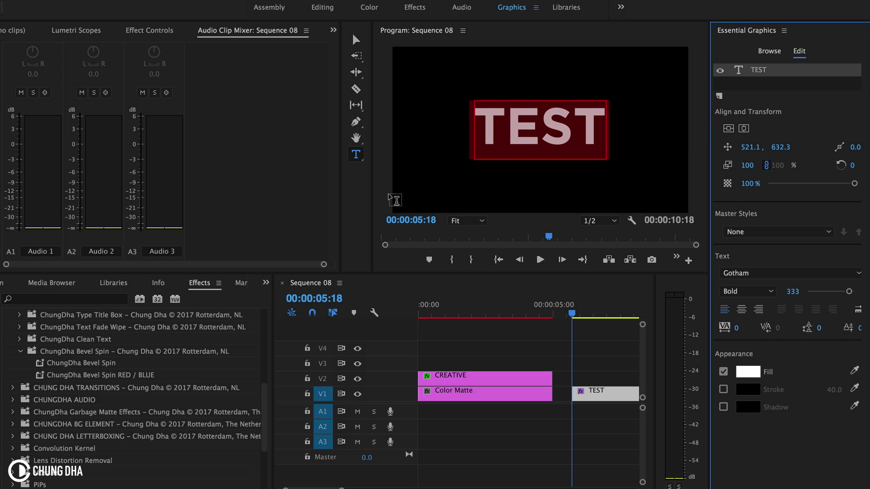
{"action": "left_click", "coordinate": [147, 32]}
{"action": "scroll", "coordinate": [159, 199], "scroll_direction": "down", "scroll_amount": 10}
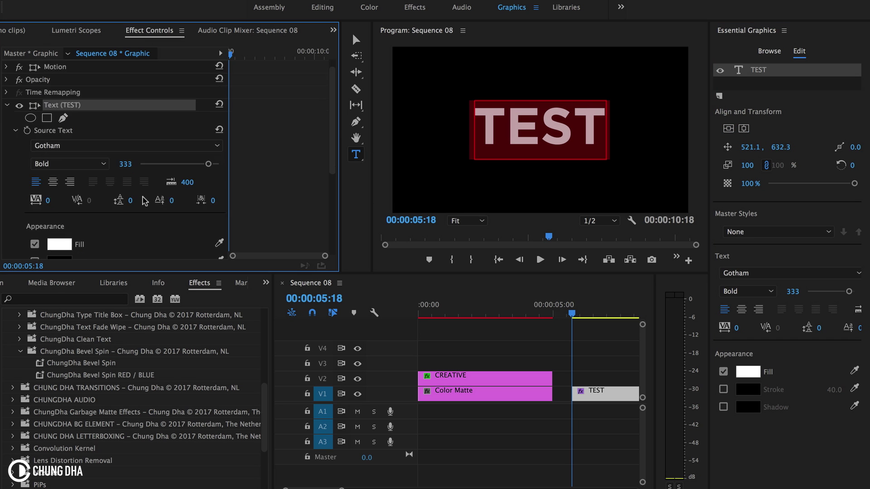
{"action": "scroll", "coordinate": [144, 201], "scroll_direction": "up", "scroll_amount": 4}
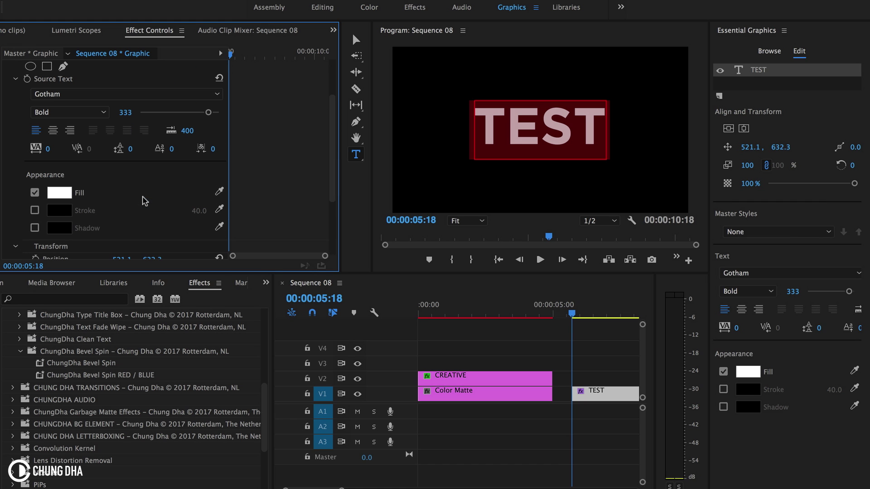
{"action": "left_click", "coordinate": [53, 130]}
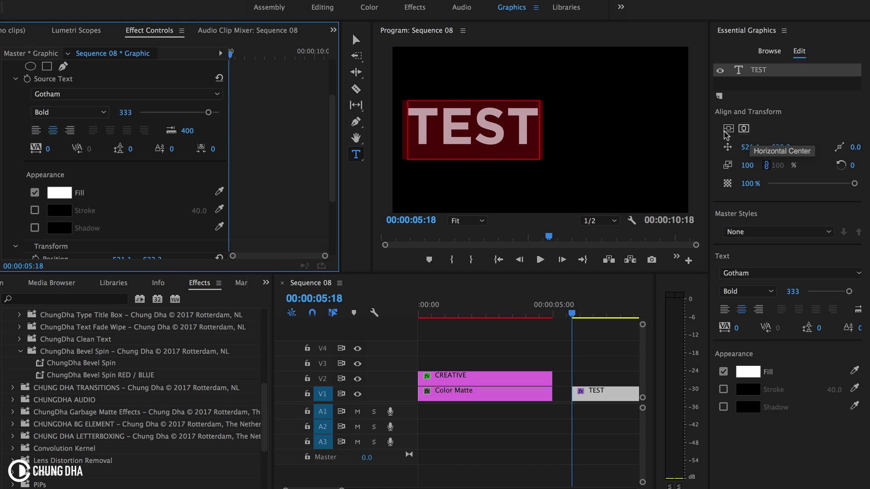
{"action": "left_click", "coordinate": [743, 129]}
{"action": "left_click", "coordinate": [728, 128]}
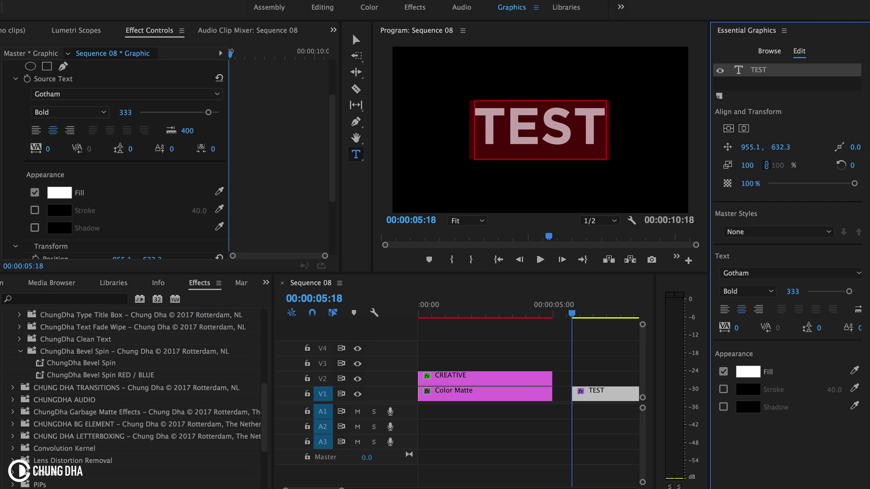
Step: Set the TEST title's scale to 79%
{"action": "left_click", "coordinate": [747, 165]}
{"action": "type", "text": "67"}
{"action": "key", "text": "Return"}
{"action": "type", "text": "79"}
{"action": "key", "text": "Return"}
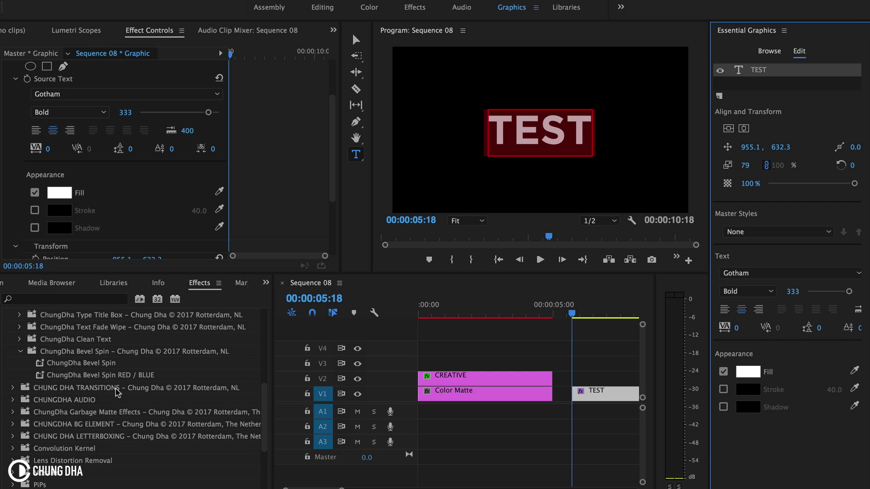
Step: Apply the ChungDha Bevel Spin preset to the TEST clip
{"action": "left_click_drag", "start_coordinate": [94, 365], "coordinate": [592, 390]}
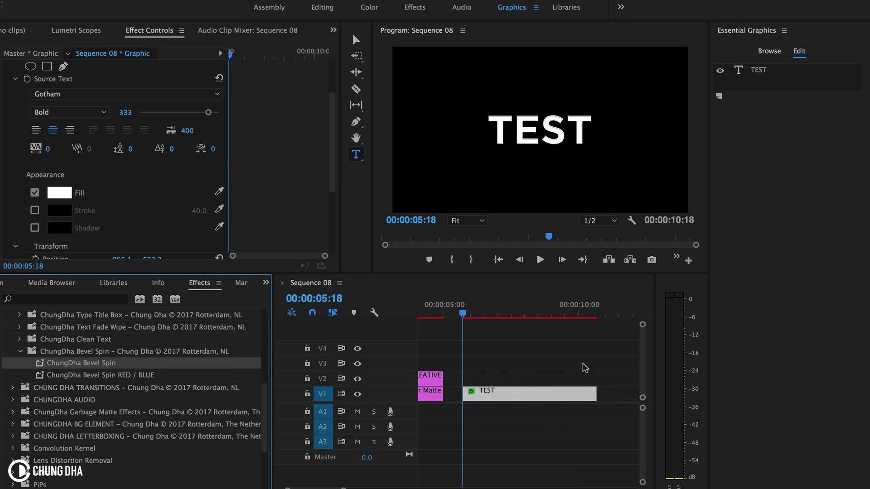
{"action": "scroll", "coordinate": [588, 368], "scroll_direction": "down", "scroll_amount": 5}
{"action": "left_click", "coordinate": [534, 390]}
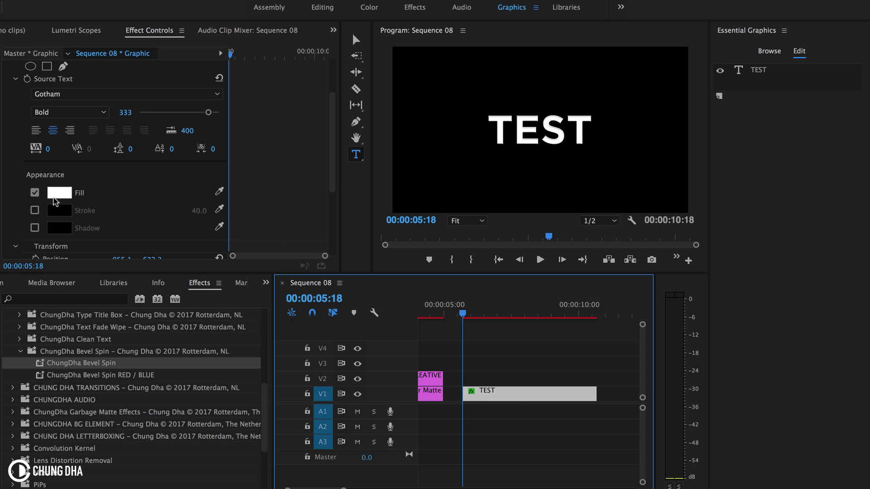
Step: Change the title's fill to black (000000) and scrub to preview the bevel spin
{"action": "left_click", "coordinate": [59, 192]}
{"action": "left_click_drag", "start_coordinate": [372, 199], "coordinate": [263, 93]}
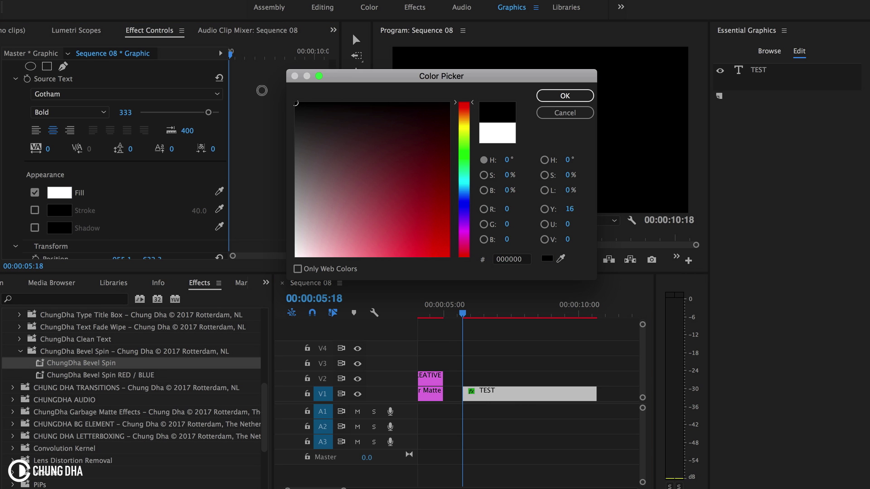
{"action": "left_click", "coordinate": [567, 95]}
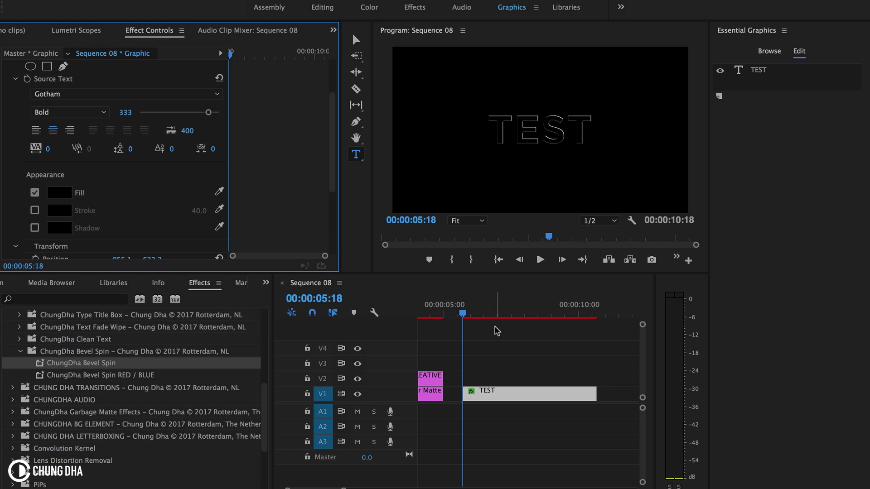
{"action": "left_click", "coordinate": [463, 312]}
{"action": "mouse_move", "coordinate": [463, 312]}
{"action": "left_mouse_down"}
{"action": "mouse_move", "coordinate": [493, 314]}
{"action": "mouse_move", "coordinate": [468, 315]}
{"action": "left_mouse_up"}
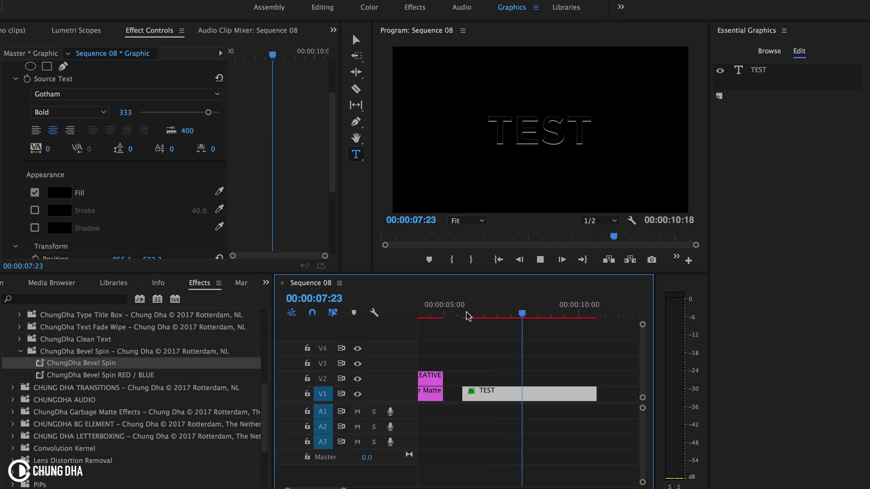
Step: Slide the Color Matte clip on V1 so it starts under the TEST clip
{"action": "key", "text": "space"}
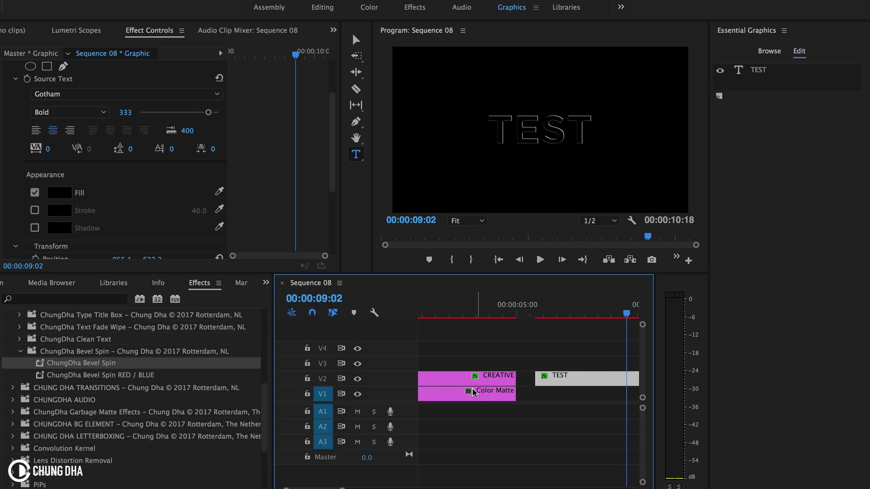
{"action": "left_click_drag", "start_coordinate": [468, 394], "coordinate": [595, 400]}
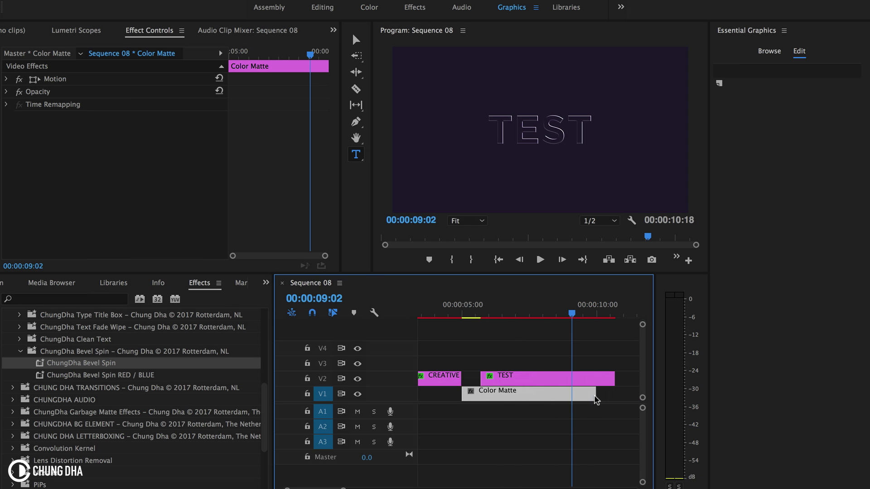
{"action": "left_click_drag", "start_coordinate": [597, 400], "coordinate": [564, 397]}
Step: Play and scrub the bevelled title over the dark purple matte
{"action": "left_click", "coordinate": [504, 311]}
{"action": "key", "text": "space"}
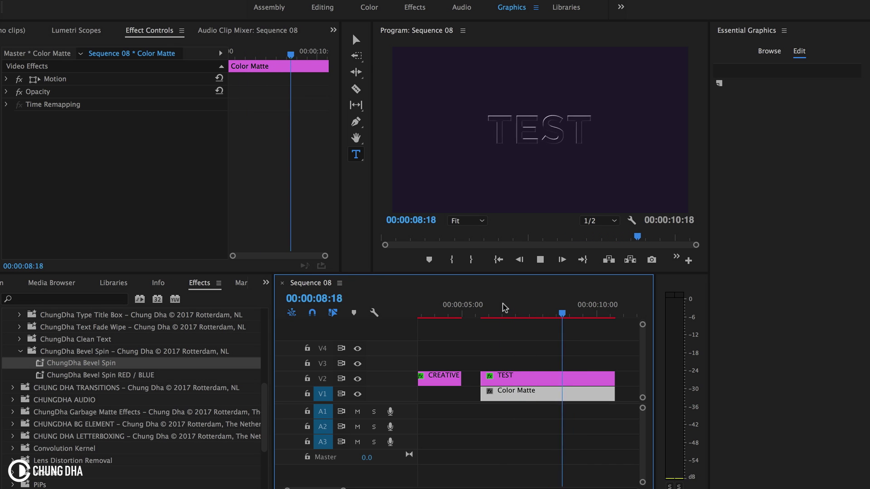
{"action": "key", "text": "space"}
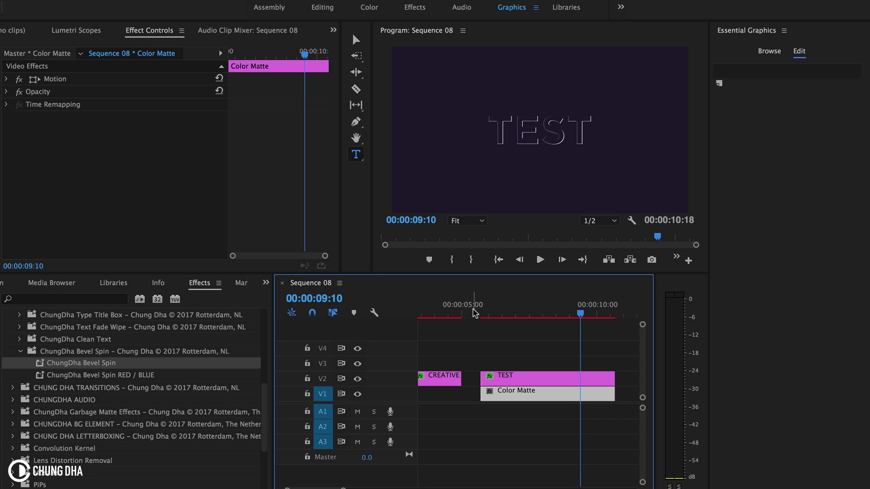
{"action": "left_click_drag", "start_coordinate": [475, 310], "coordinate": [549, 313]}
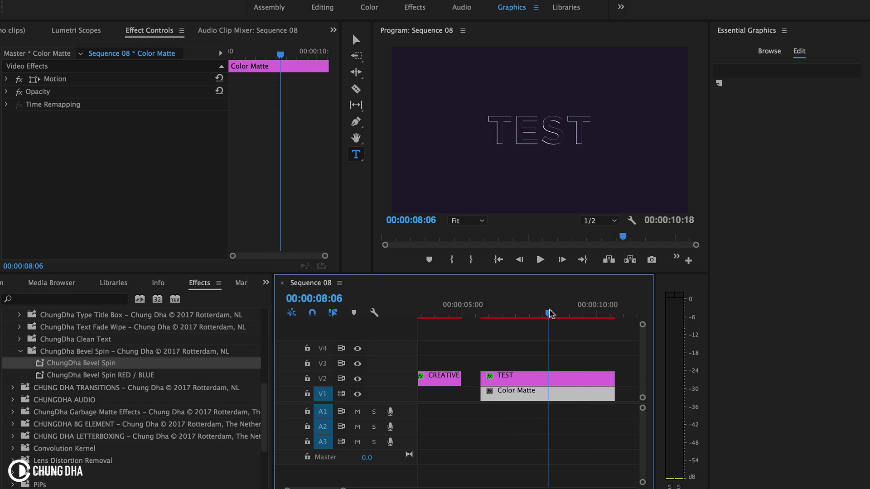
Step: Remove the Bevel Alpha effect from the TEST clip via Remove Attributes
{"action": "right_click", "coordinate": [528, 376]}
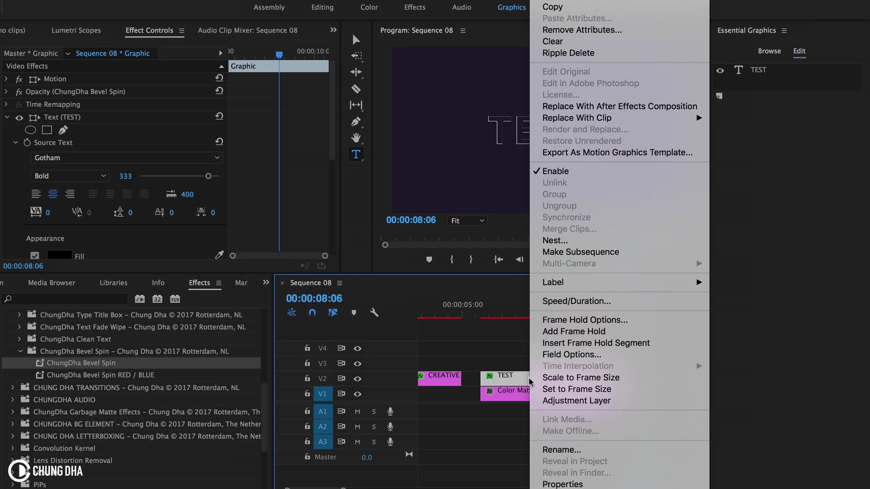
{"action": "left_click", "coordinate": [612, 30]}
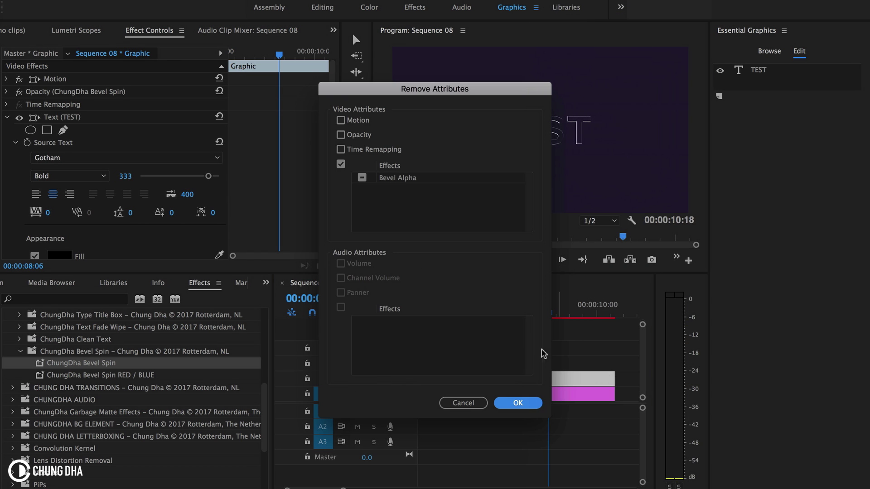
{"action": "left_click", "coordinate": [518, 403]}
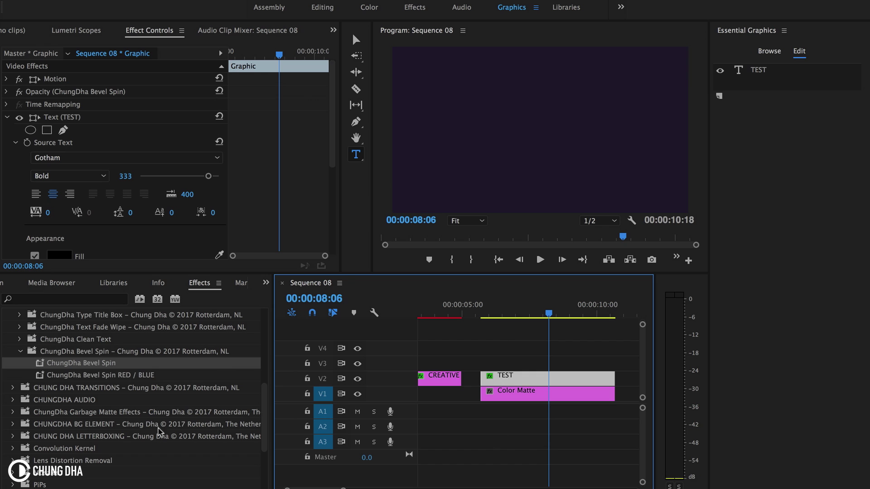
Step: Apply the ChungDha Bevel Spin RED / BLUE preset to TEST and play it
{"action": "left_click_drag", "start_coordinate": [119, 376], "coordinate": [544, 384]}
{"action": "left_click", "coordinate": [492, 315]}
{"action": "key", "text": "space"}
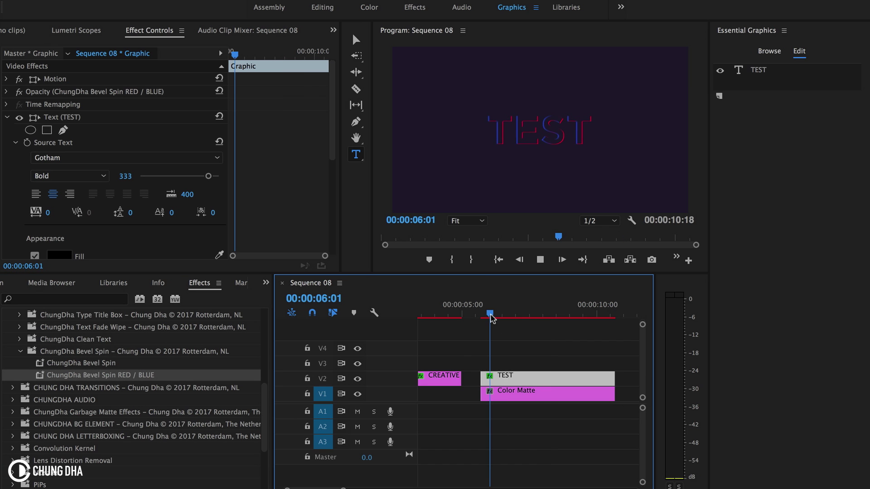